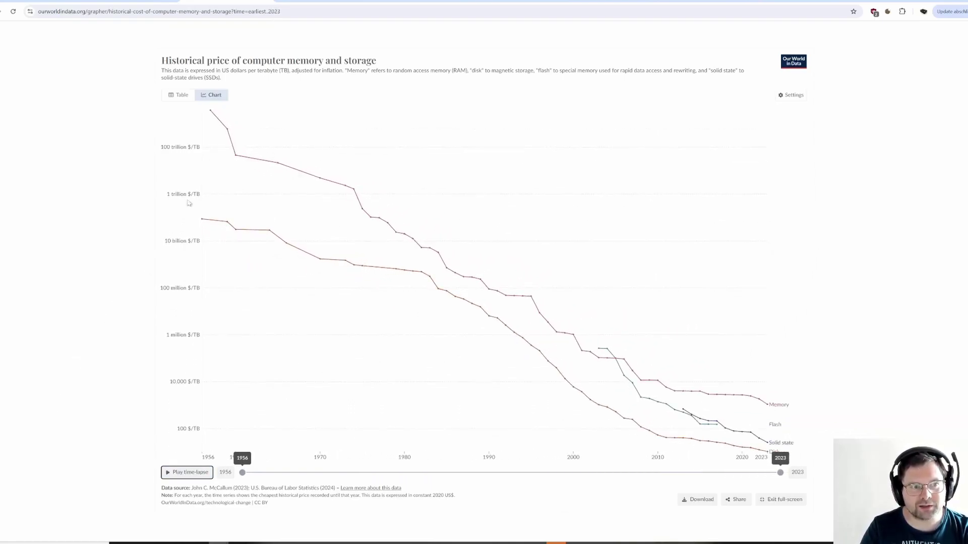
# Switch to the Excel overview sheet and review the memory prices per GB from 1980 to 2023 and the 2024 Mouser 2 GB entry.
pyautogui.moveTo(214, 189)
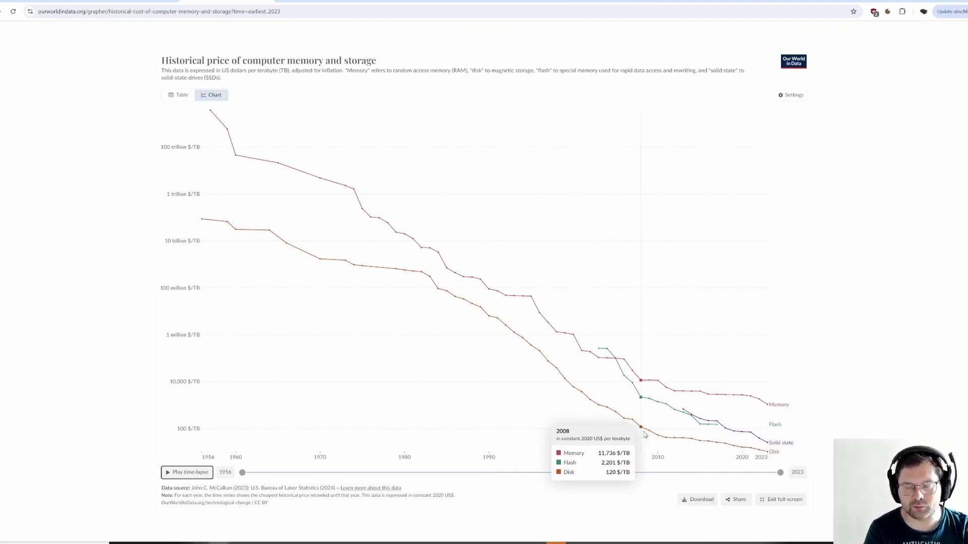
pyautogui.hotkey('alt', 'Tab')
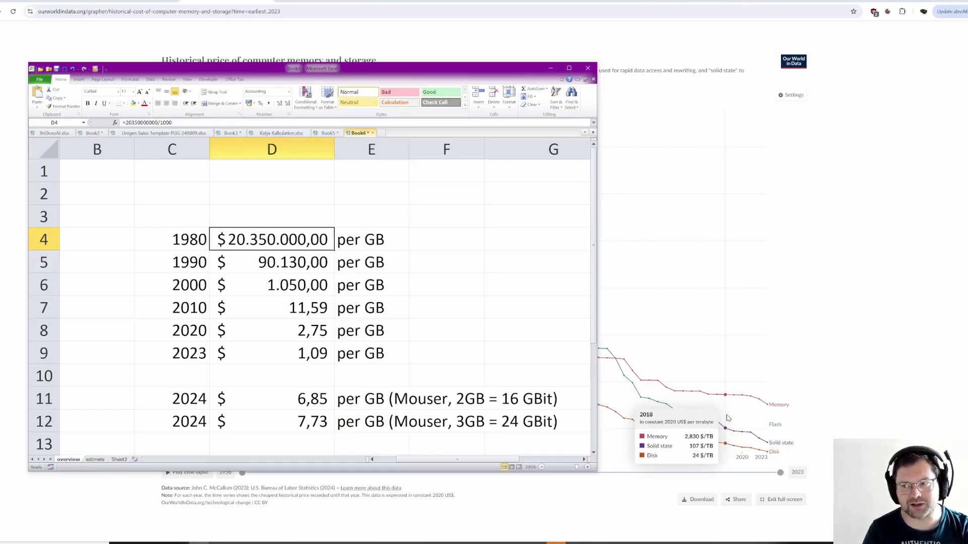
pyautogui.press('Down')
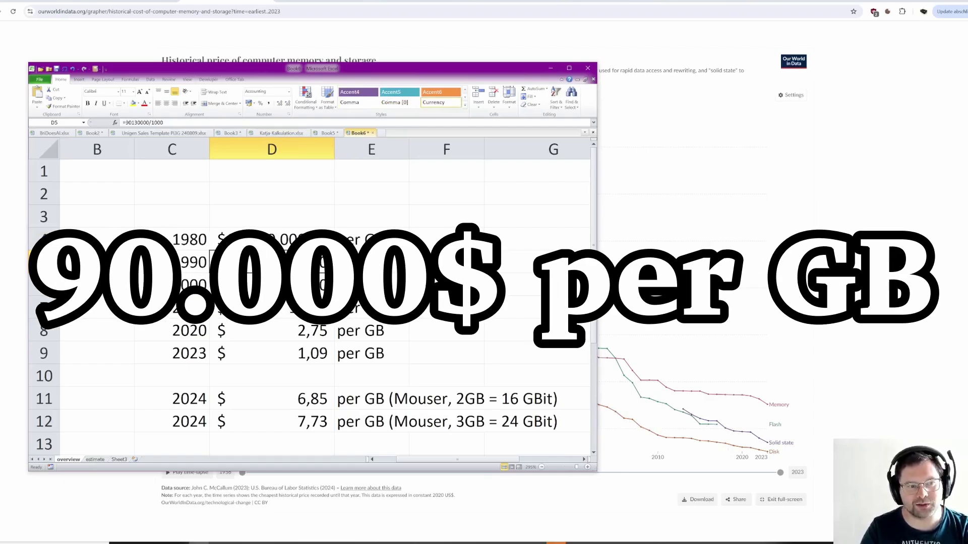
pyautogui.click(254, 293)
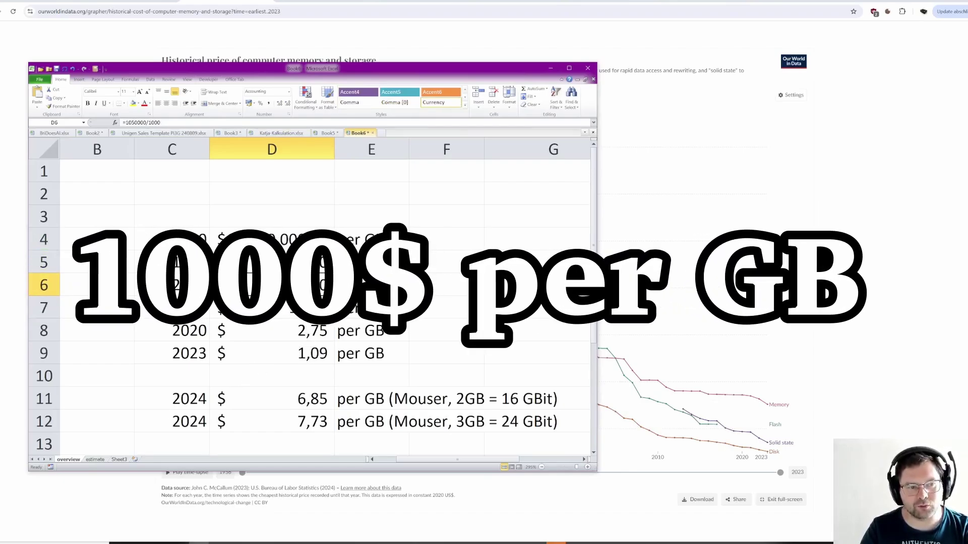
pyautogui.click(255, 309)
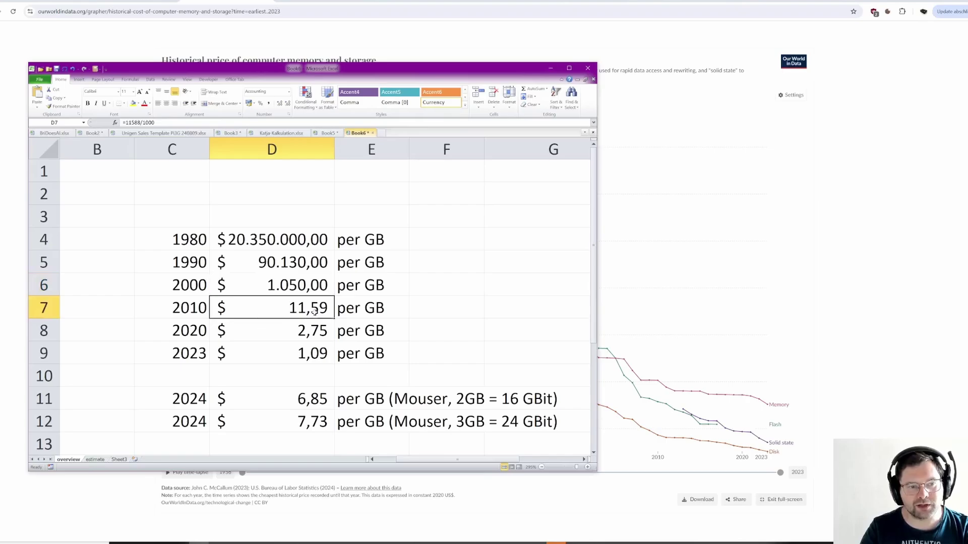
pyautogui.click(193, 312)
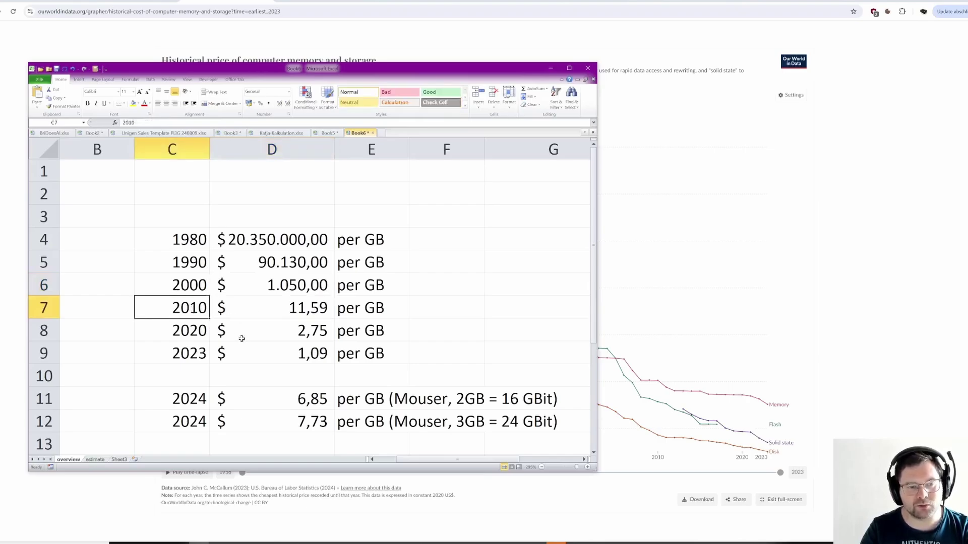
pyautogui.click(264, 331)
pyautogui.click(267, 359)
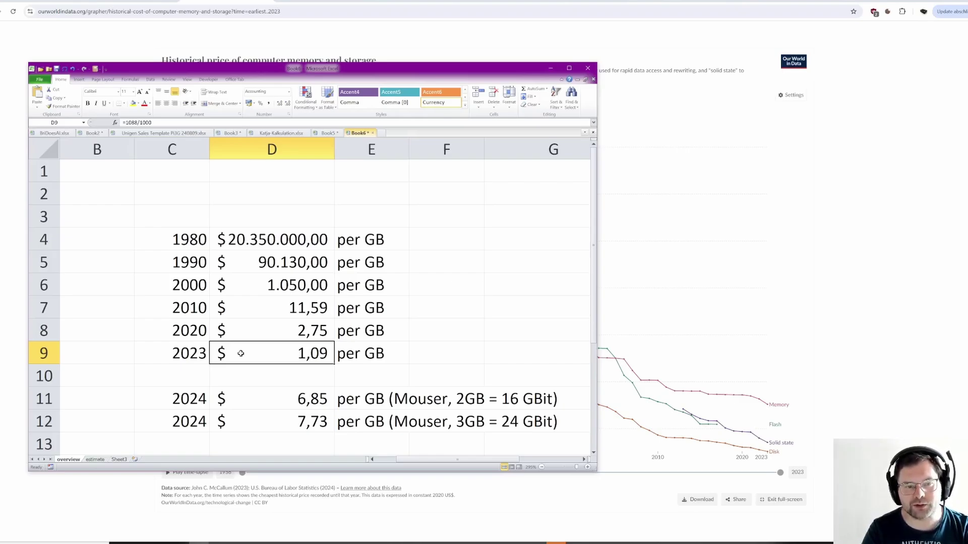
pyautogui.moveTo(199, 244); pyautogui.dragTo(358, 356)
pyautogui.click(358, 355)
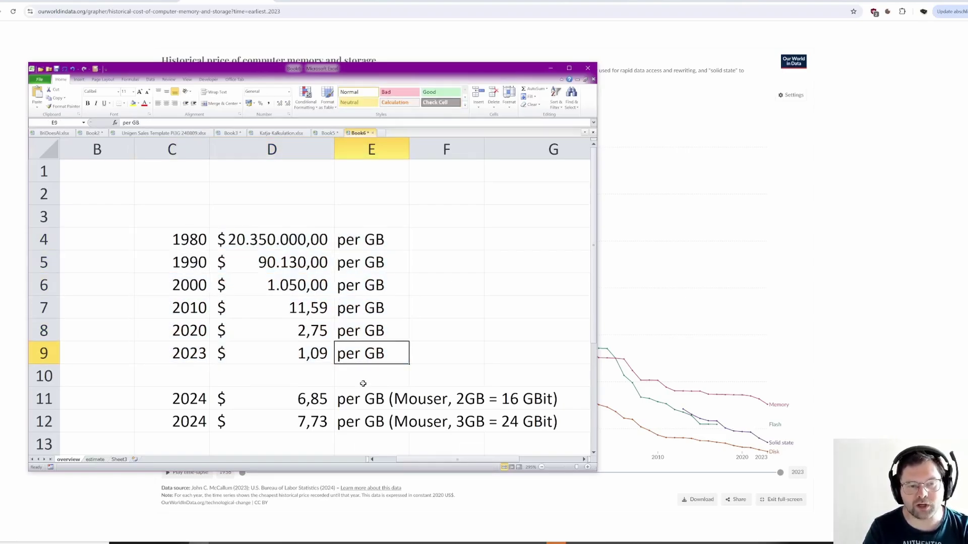
pyautogui.press('Down')
pyautogui.press('Down')
pyautogui.press('Left')
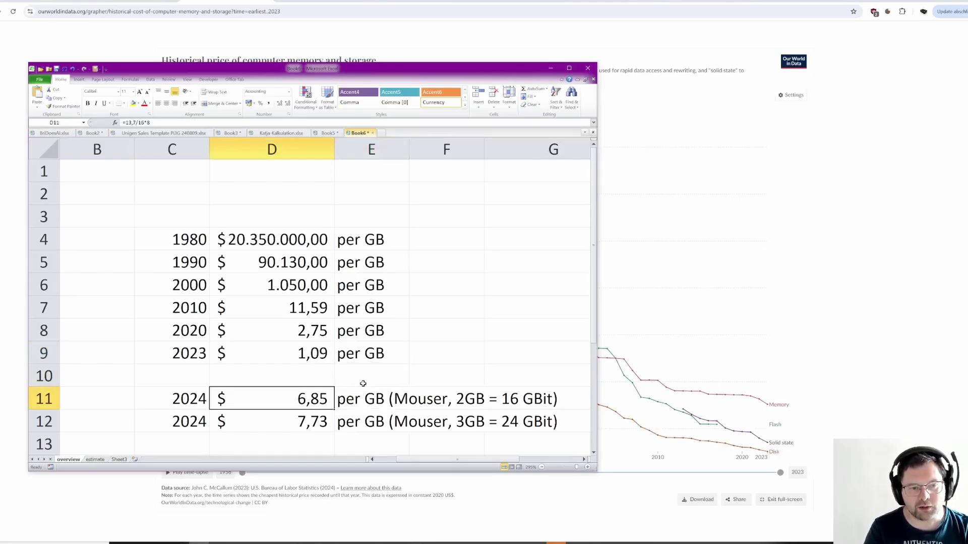
# Switch to the Mouser pages in the browser and check the IMAG16L4JCDG-046's memory size and 600-piece unit price, plus the IM24G32L4JCBG-046I listing.
pyautogui.hotkey('alt', 'Tab')
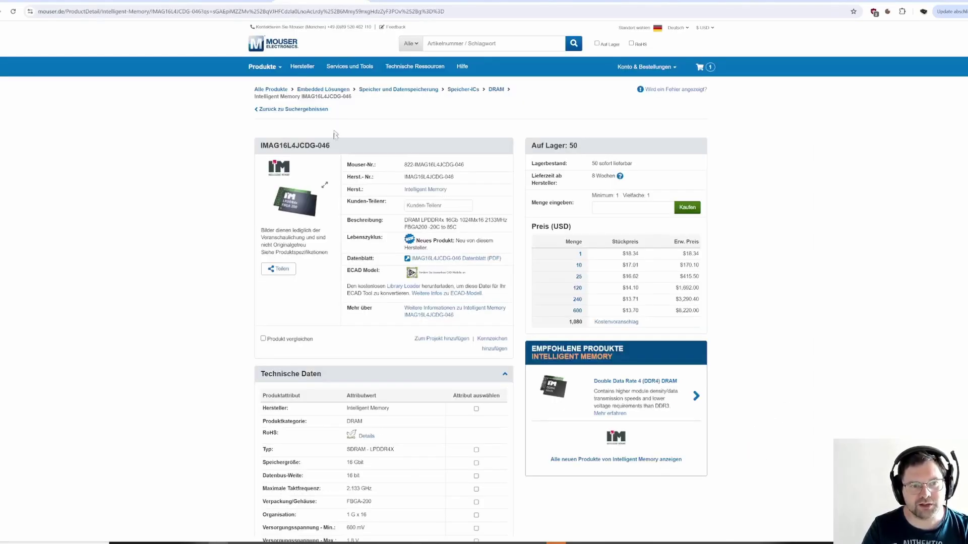
pyautogui.hotkey('ctrl', 'Tab')
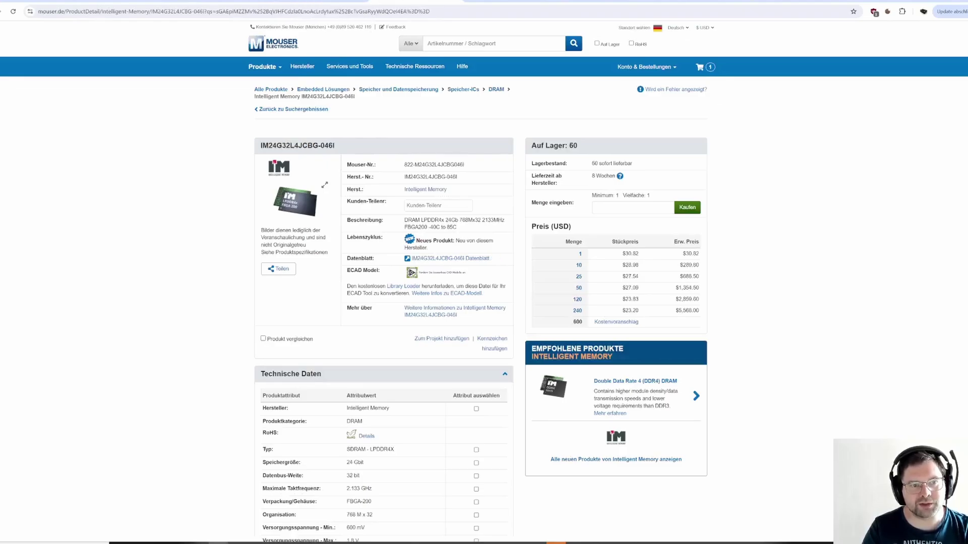
pyautogui.hotkey('ctrl', 'Tab')
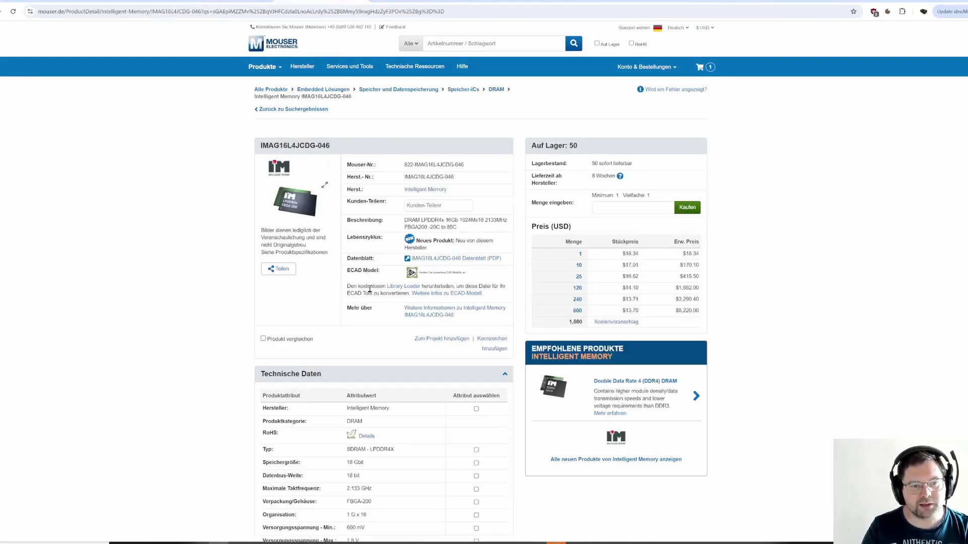
pyautogui.tripleClick(381, 464)
pyautogui.click(377, 465)
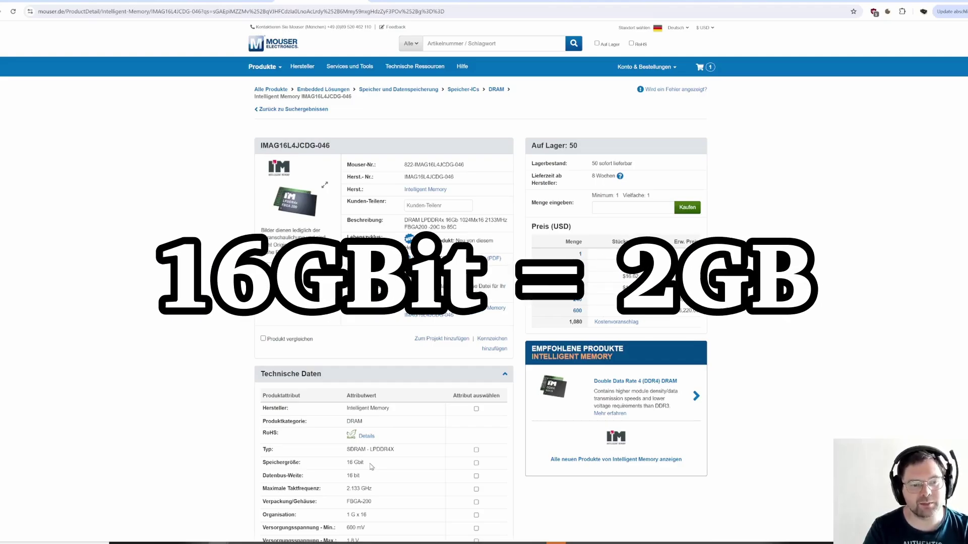
pyautogui.moveTo(364, 462); pyautogui.dragTo(344, 466)
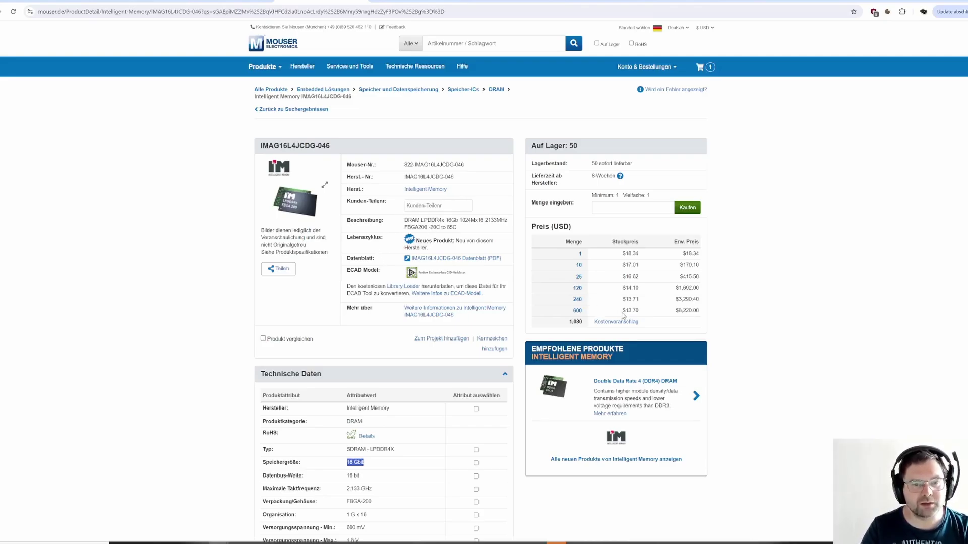
pyautogui.moveTo(622, 311); pyautogui.dragTo(639, 312)
pyautogui.click(640, 312)
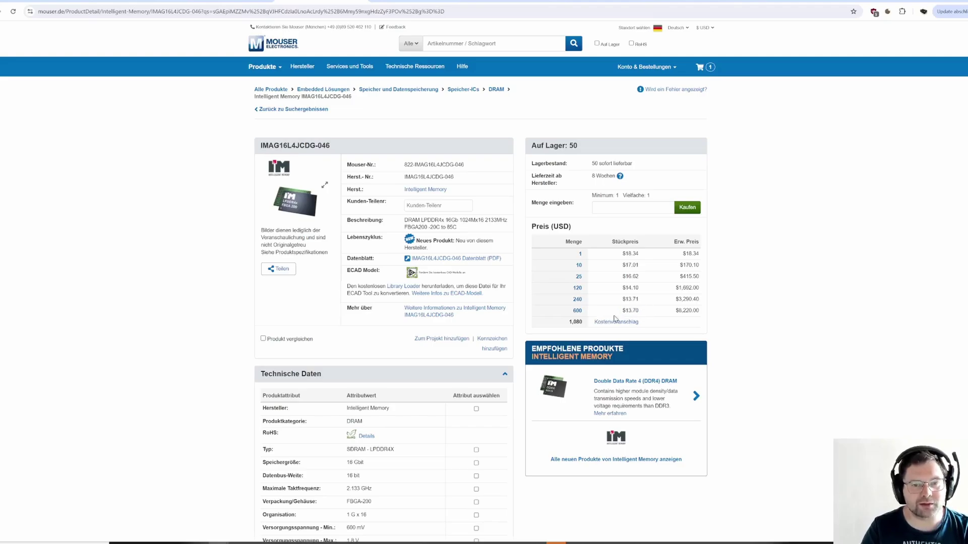
pyautogui.hotkey('ctrl', 'Tab')
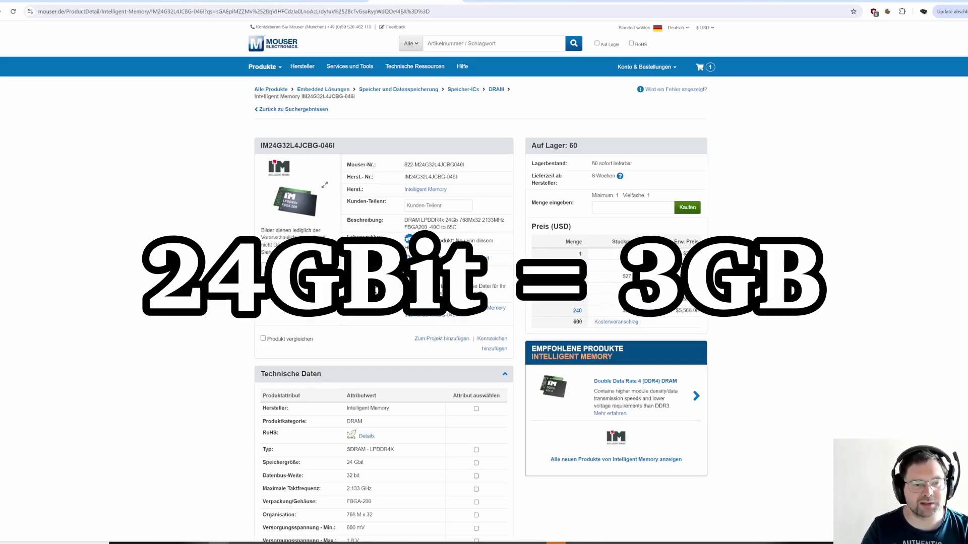
# Switch to the Excel estimate sheet and examine the LPDDR4 costs for 1 GB and 16 GB and the 2 GB baseline row.
pyautogui.hotkey('alt', 'Tab')
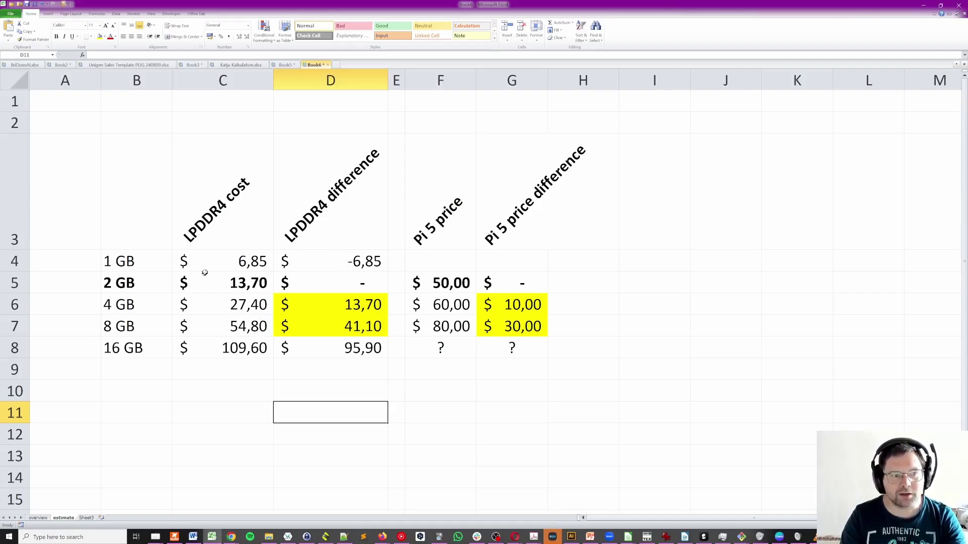
pyautogui.click(218, 264)
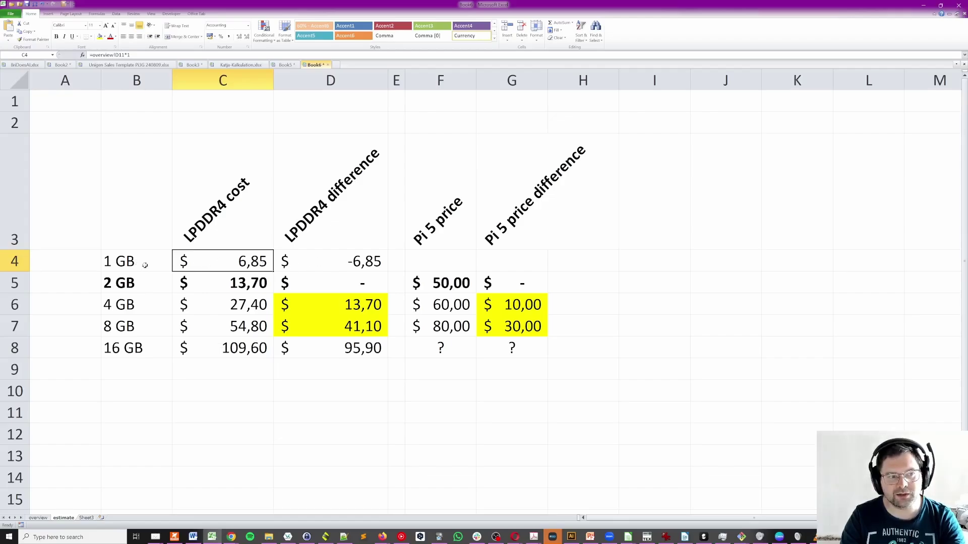
pyautogui.click(238, 355)
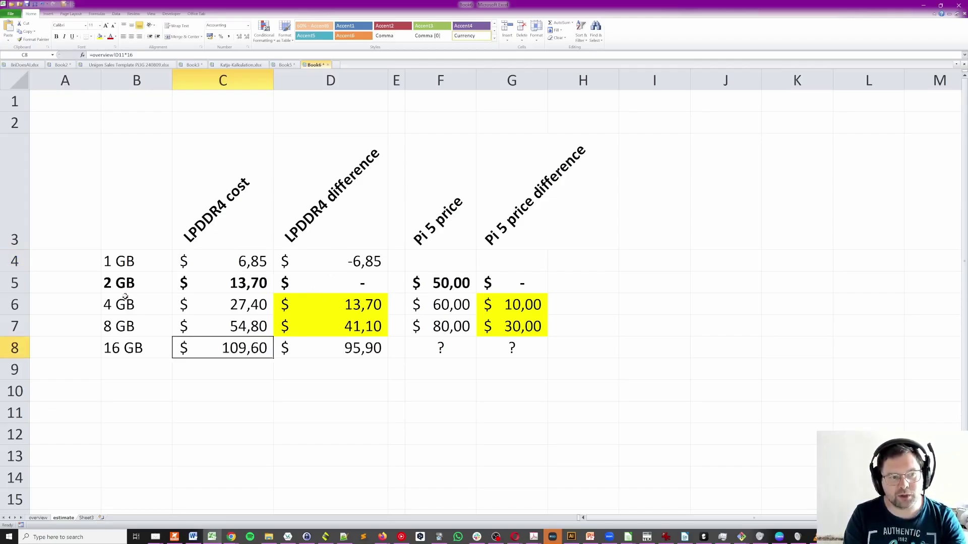
pyautogui.moveTo(130, 283); pyautogui.dragTo(491, 283)
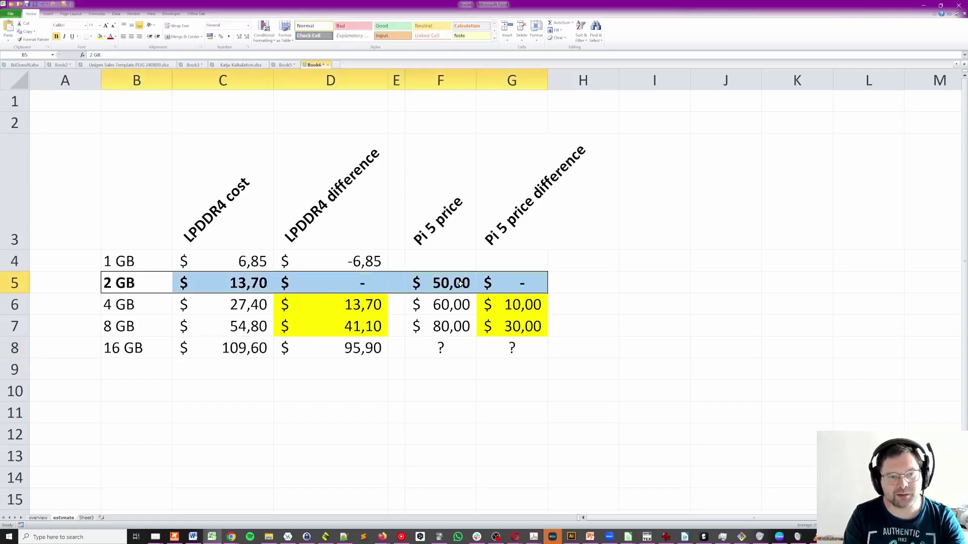
pyautogui.click(459, 283)
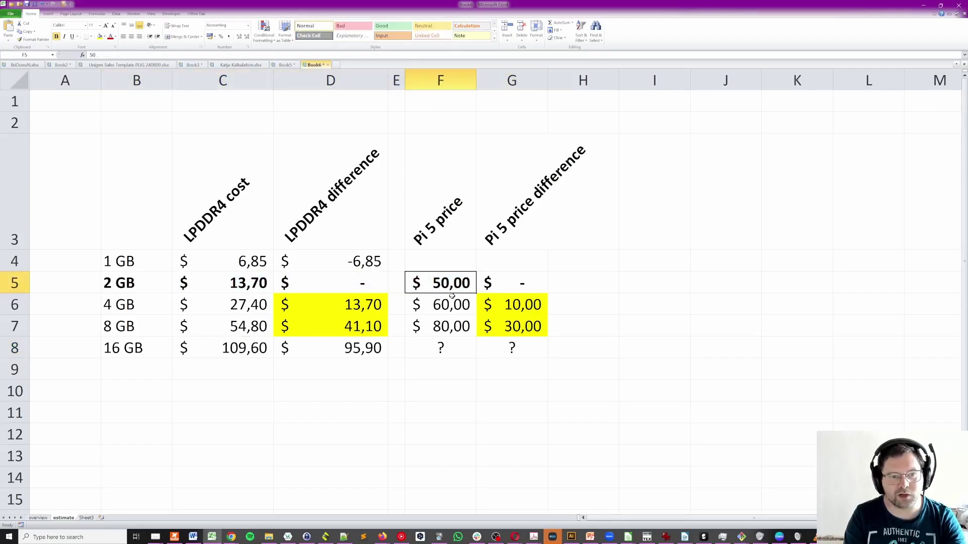
pyautogui.click(226, 298)
pyautogui.click(240, 292)
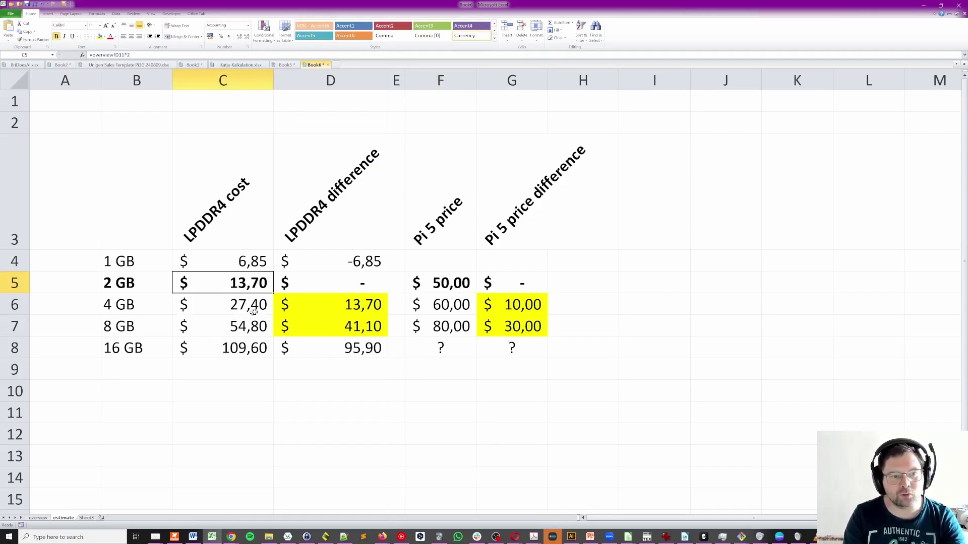
# Compare the LPDDR4 difference with the Pi 5 price difference for the 4 GB and 8 GB versions.
pyautogui.click(312, 309)
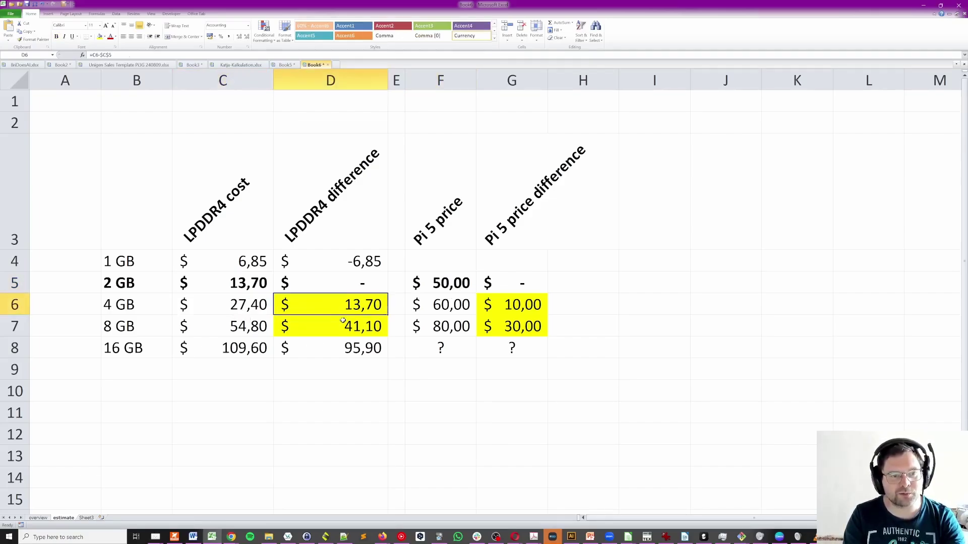
pyautogui.press('Right')
pyautogui.press('Right')
pyautogui.press('Right')
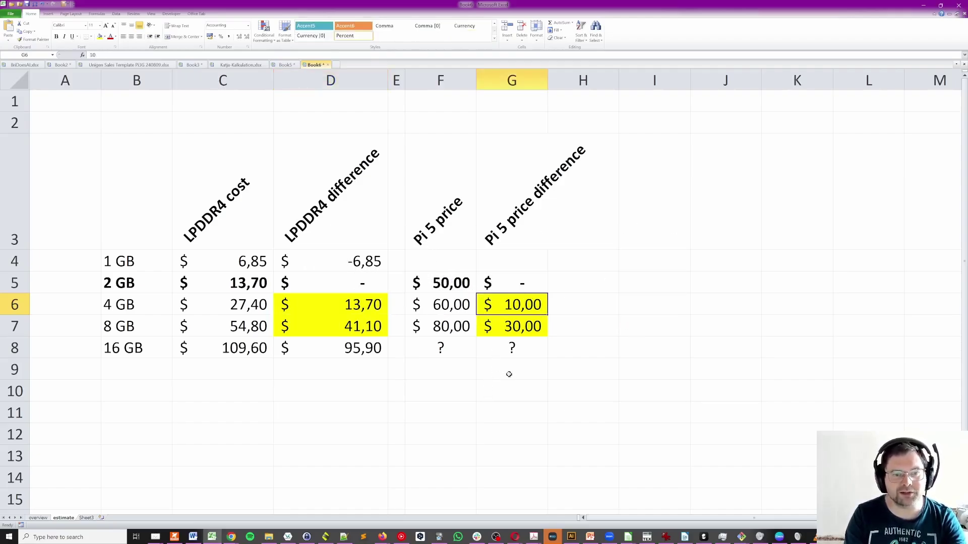
pyautogui.click(317, 327)
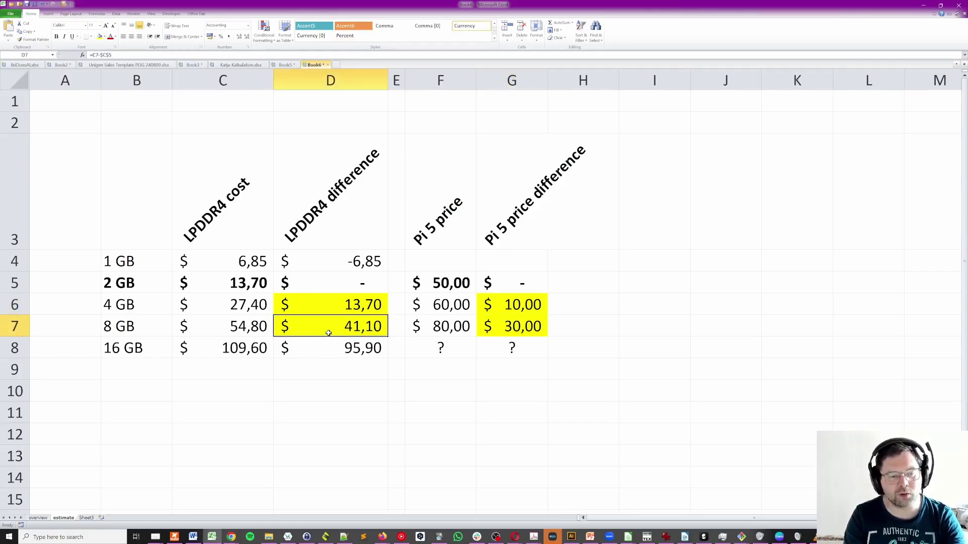
pyautogui.click(509, 330)
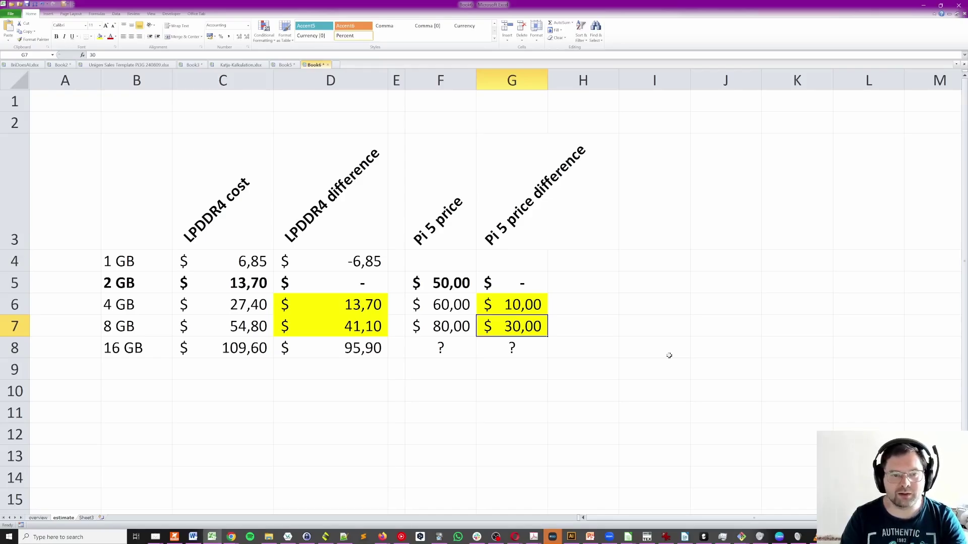
# Examine the 4 GB row again, checking its LPDDR4 cost and difference against its Pi 5 price and price difference.
pyautogui.press('Up')
pyautogui.press('Left')
pyautogui.press('Left')
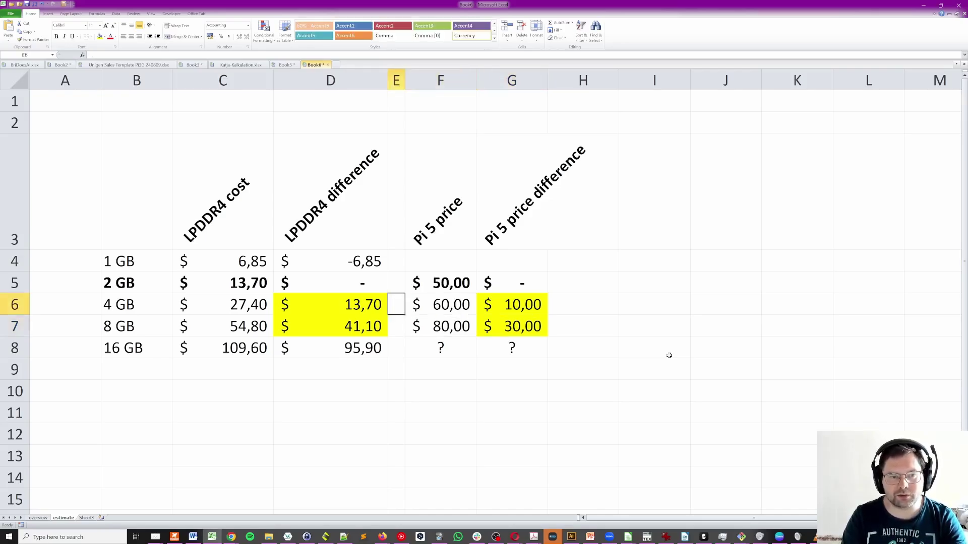
pyautogui.press('Left')
pyautogui.press('Right')
pyautogui.press('Right')
pyautogui.press('Right')
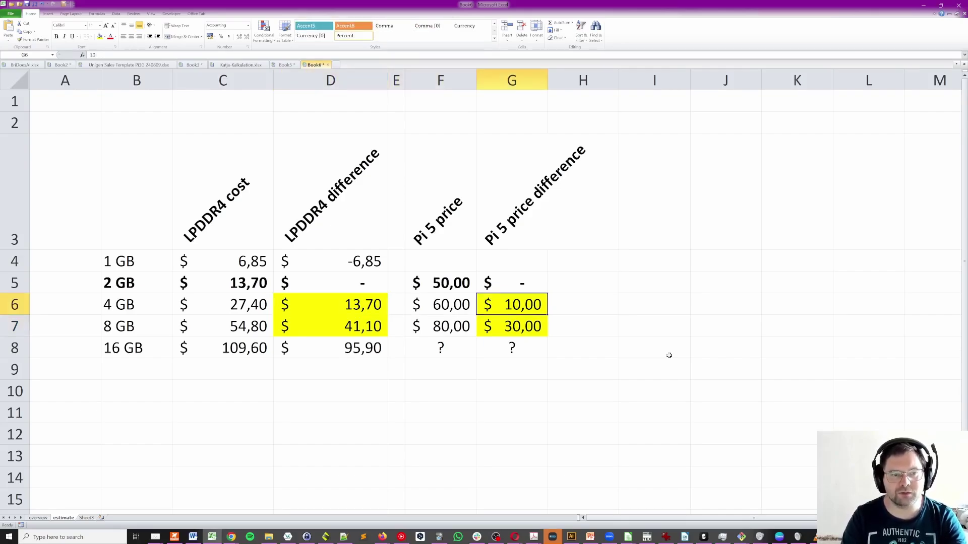
pyautogui.press('Left')
pyautogui.press('Left')
pyautogui.press('Left')
pyautogui.press('Left')
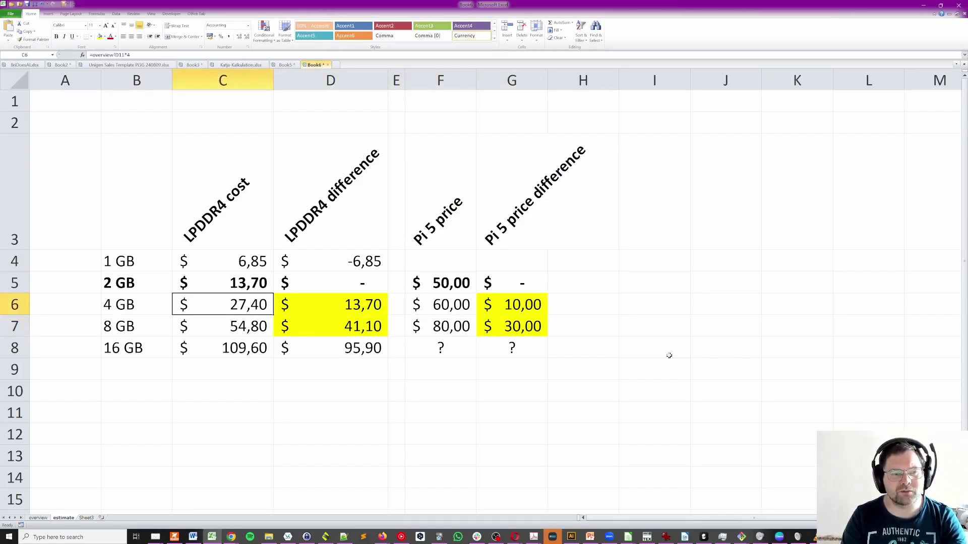
pyautogui.press('Right')
pyautogui.press('Right')
pyautogui.press('Right')
pyautogui.press('Right')
pyautogui.press('Left')
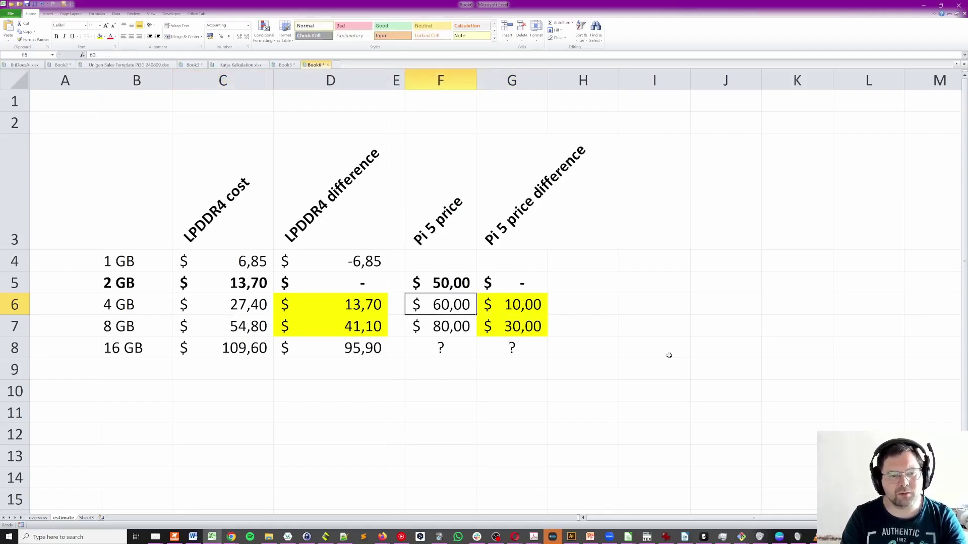
# Check the 8 GB row's LPDDR4 difference against its Pi 5 price difference.
pyautogui.press('Left')
pyautogui.press('Left')
pyautogui.press('Down')
pyautogui.press('Right')
pyautogui.press('Right')
pyautogui.press('Right')
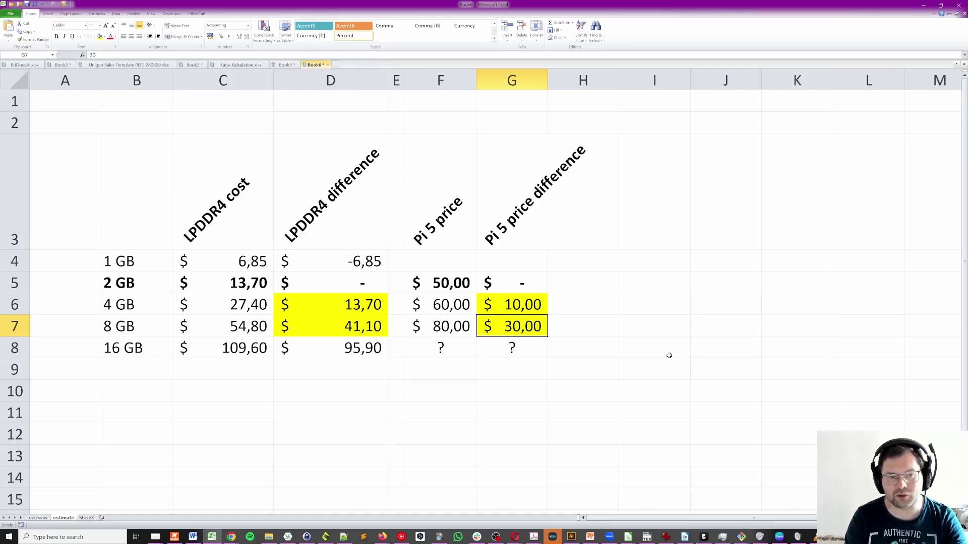
# Review the Pi 5 price difference column from 8 GB up to 1 GB and the 2 GB version's baseline price.
pyautogui.press('Up')
pyautogui.press('Up')
pyautogui.press('Up')
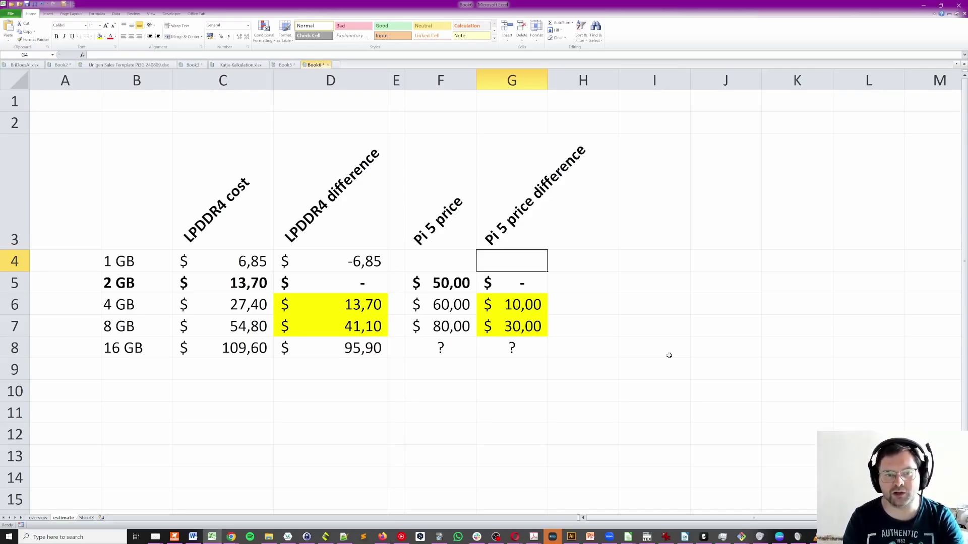
pyautogui.press('Down')
pyautogui.press('Down')
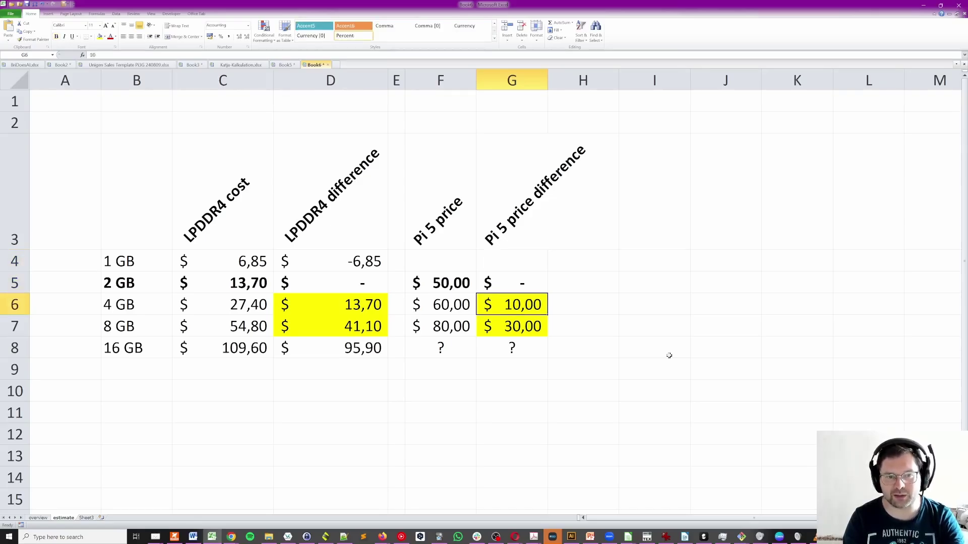
pyautogui.press('Left')
pyautogui.press('Up')
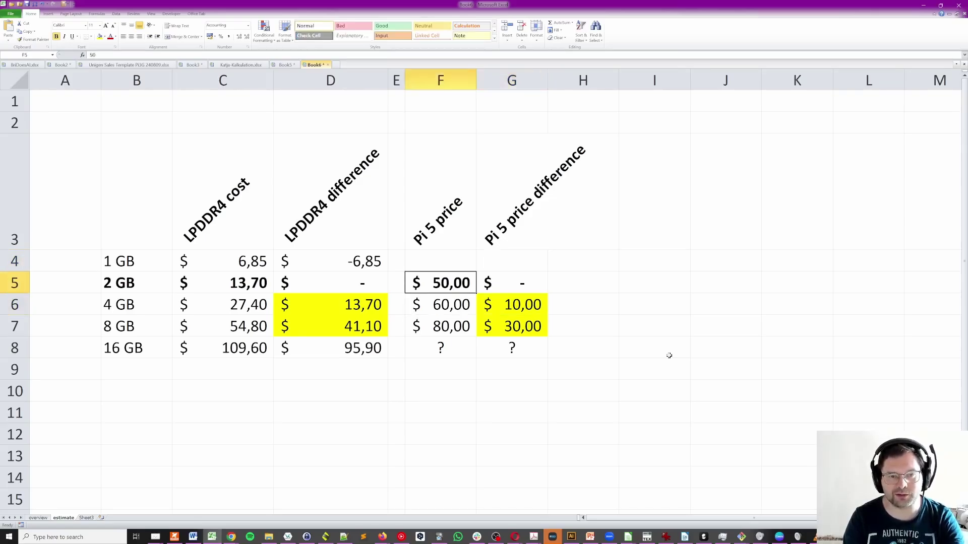
pyautogui.press('Right')
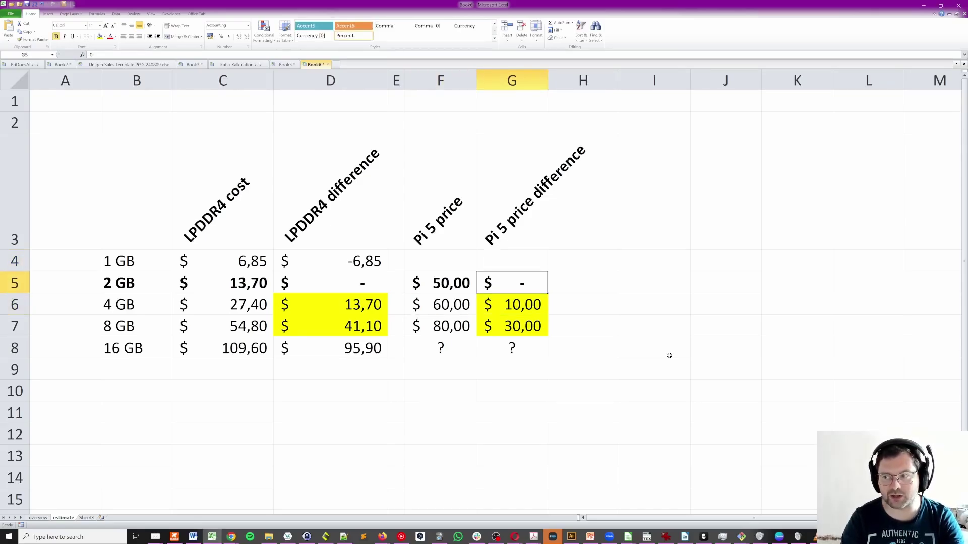
# Check the 1 GB row's LPDDR4 difference against the 2 GB baseline.
pyautogui.press('Left')
pyautogui.press('Up')
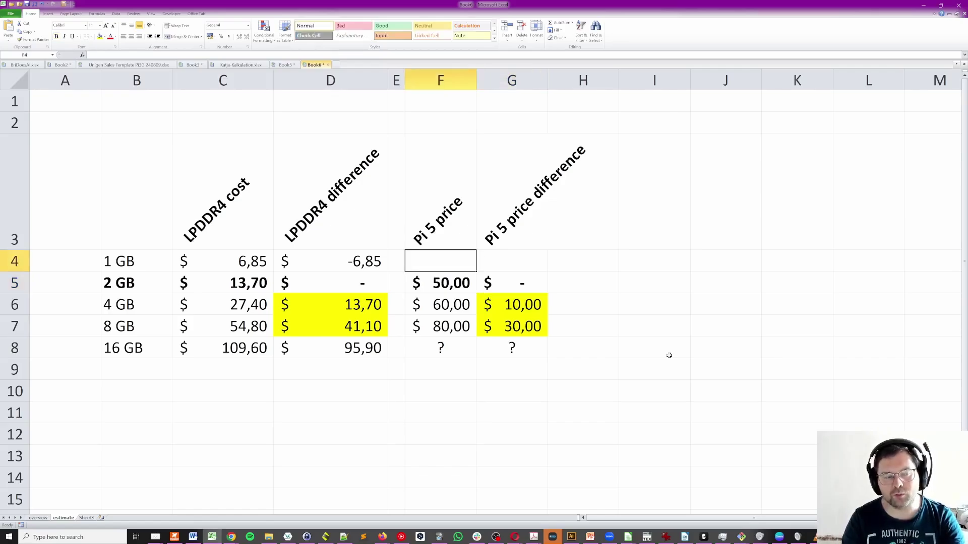
pyautogui.press('Left')
pyautogui.press('Left')
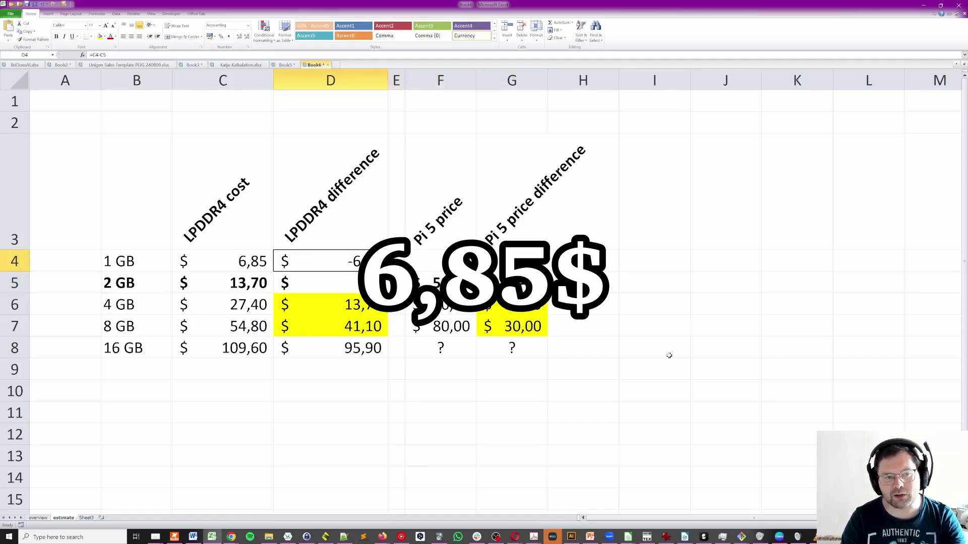
pyautogui.press('Down')
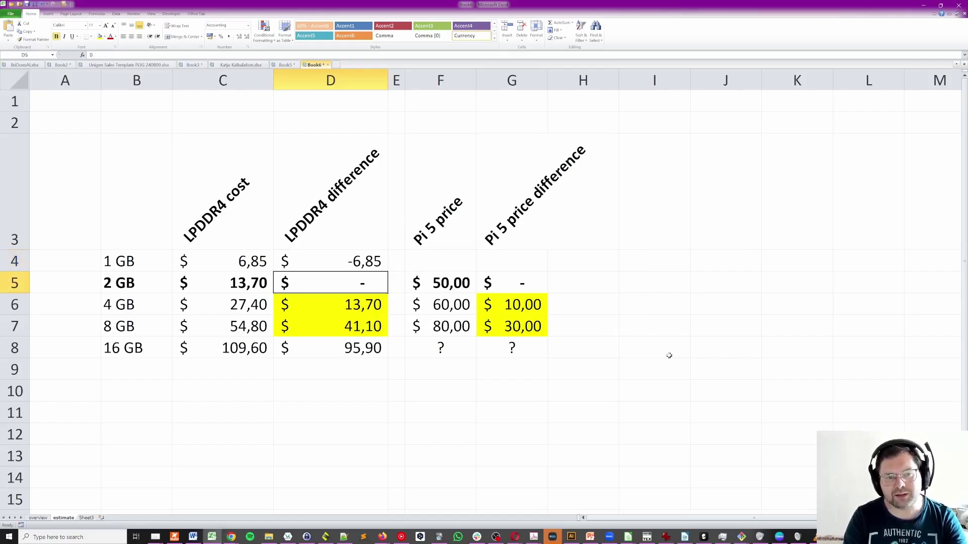
# Examine the 1 GB row from its Pi 5 price difference and Pi 5 price cells back to its LPDDR4 difference.
pyautogui.press('Right')
pyautogui.press('Right')
pyautogui.press('Right')
pyautogui.press('Up')
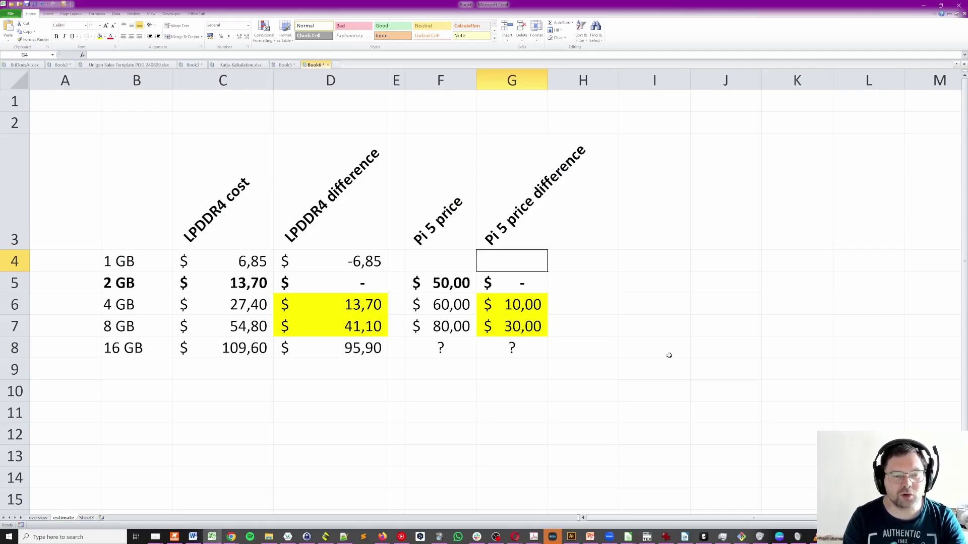
pyautogui.press('Left')
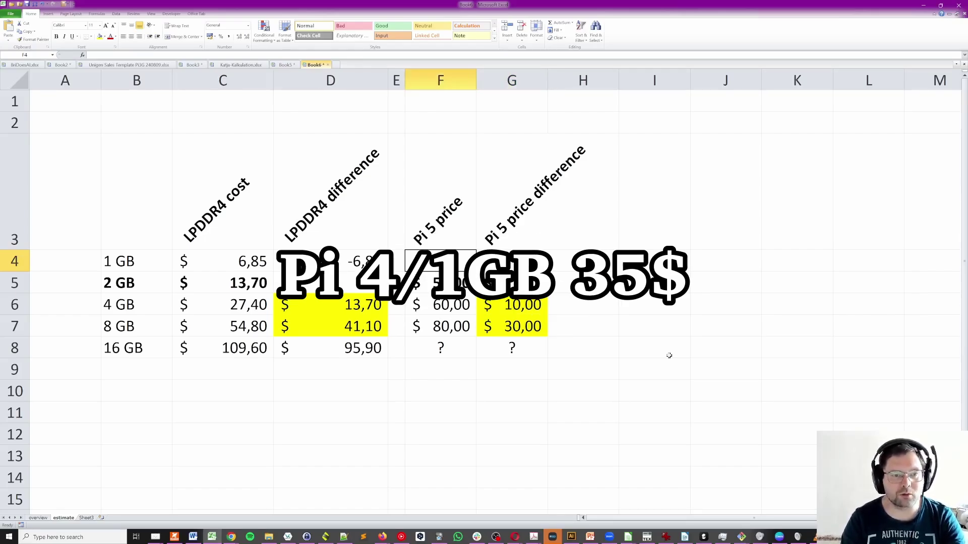
pyautogui.press('Left')
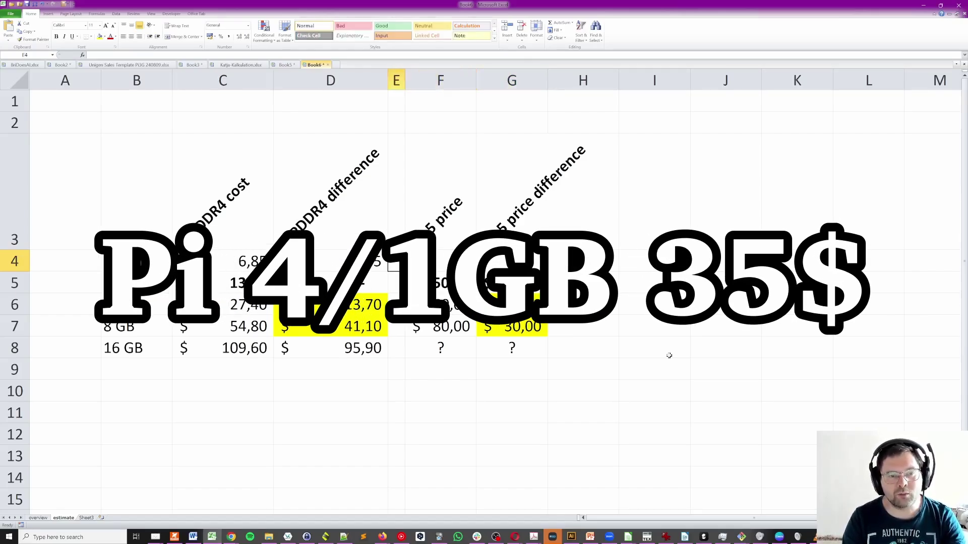
pyautogui.press('Left')
# Compare the 2 GB version's Pi 5 price with the 1 GB row's Pi 5 price and price difference cells.
pyautogui.press('Down')
pyautogui.press('Right')
pyautogui.press('Right')
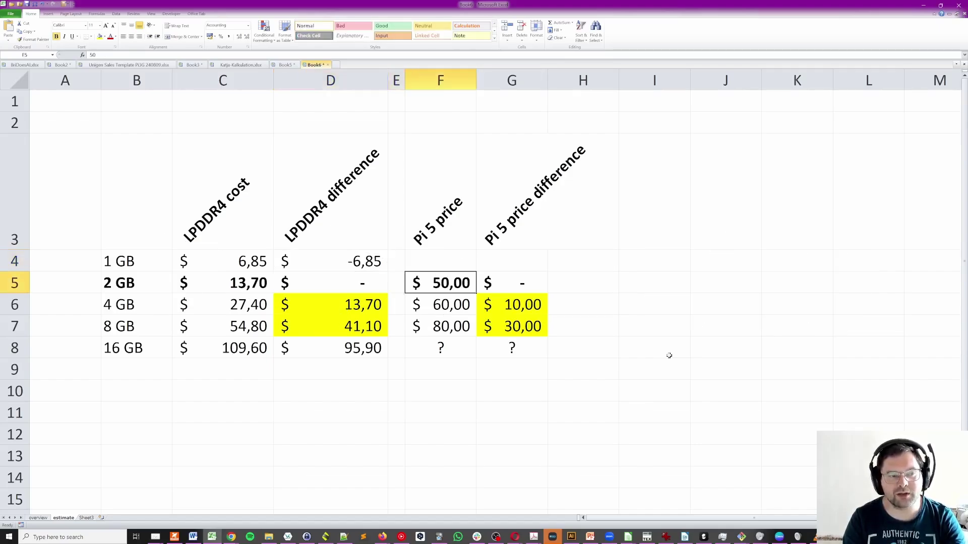
pyautogui.press('Up')
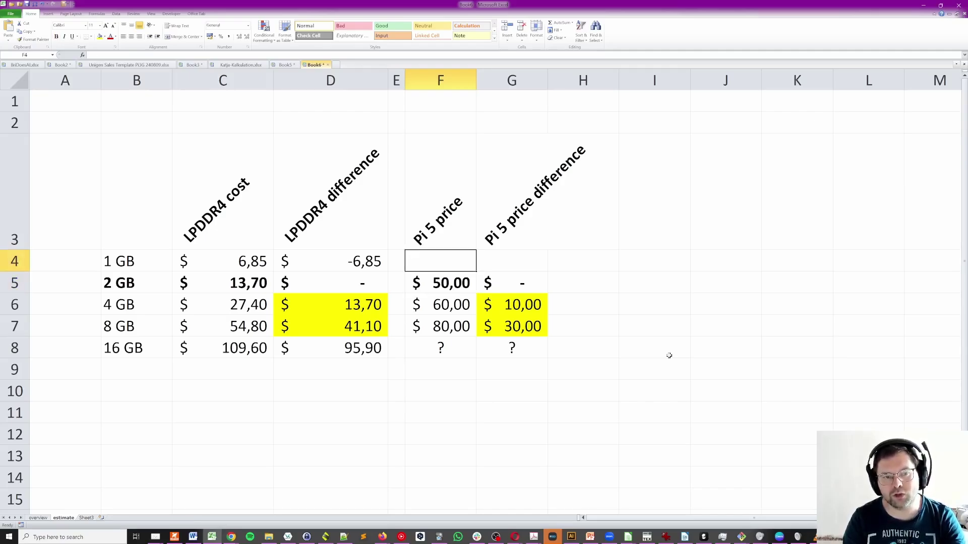
pyautogui.press('Right')
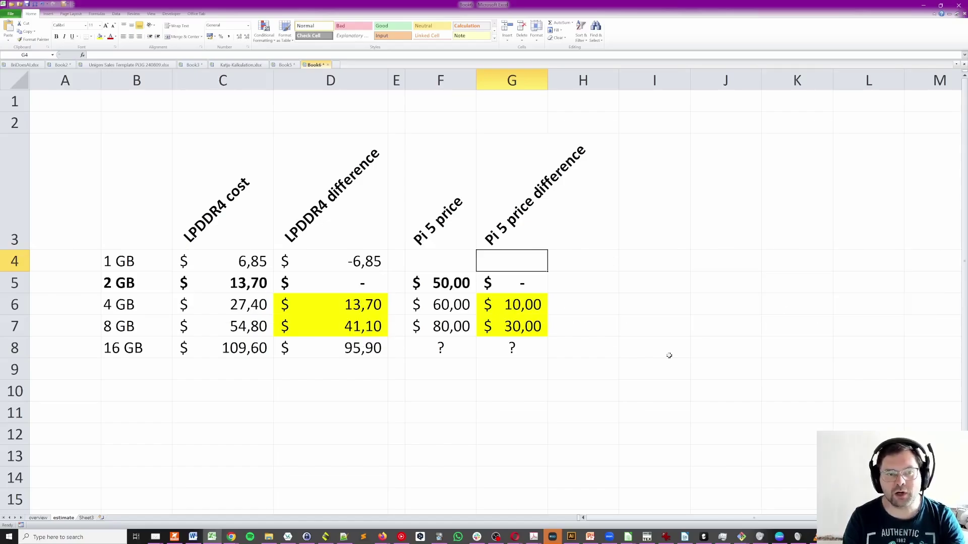
pyautogui.press('Down')
pyautogui.press('Left')
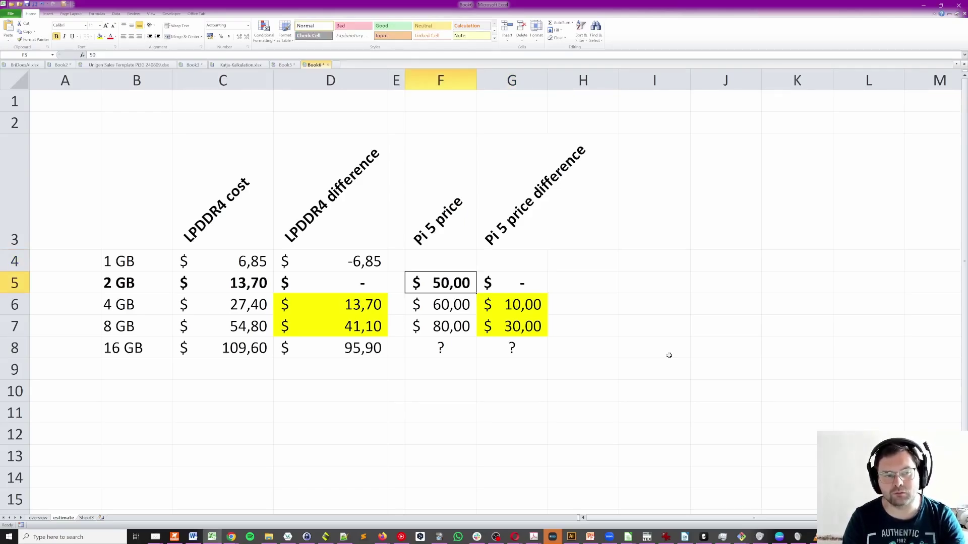
pyautogui.press('Up')
pyautogui.press('Down')
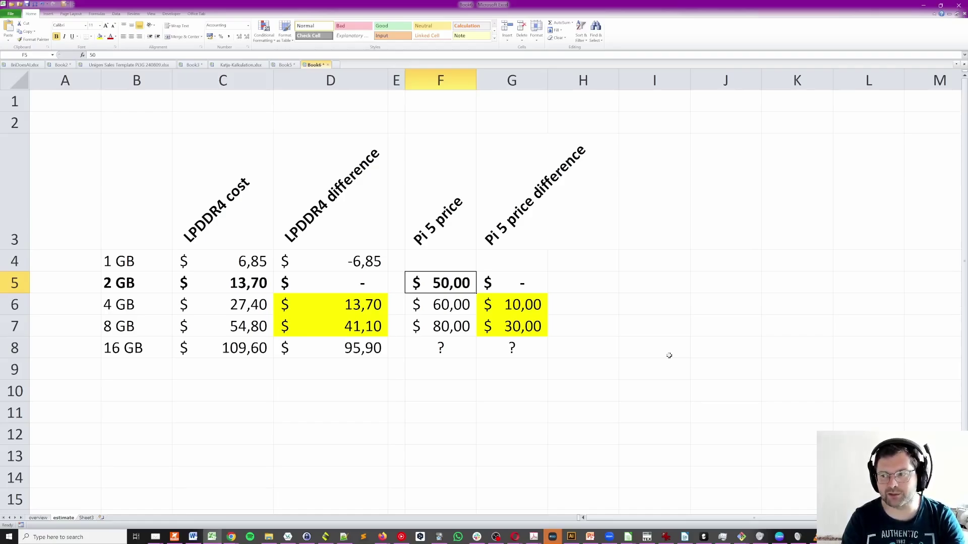
# Review the Pi 5 price column from the 2 GB version down to the 16 GB version.
pyautogui.press('Down')
pyautogui.press('Down')
pyautogui.press('Down')
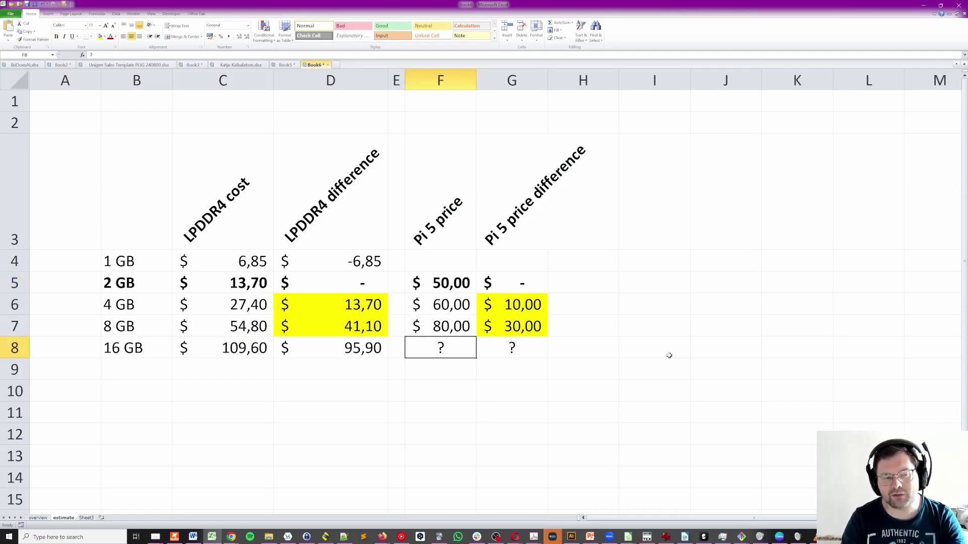